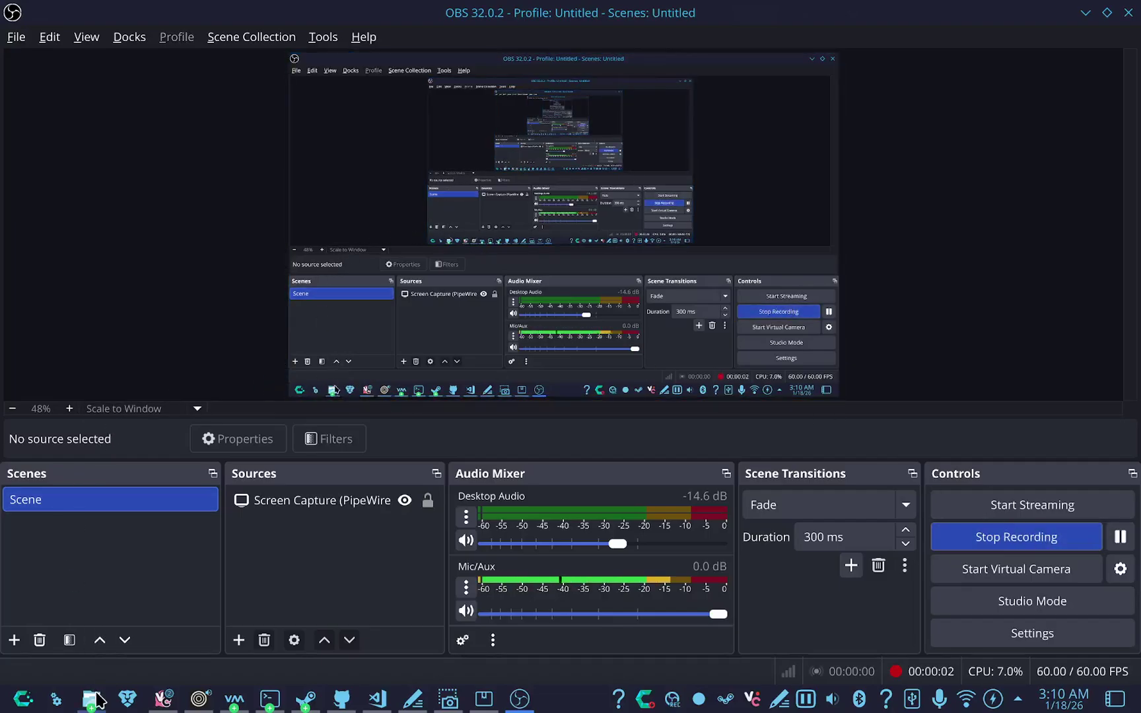
Switch to Dolphin's tf2beta folder and bring up the actions for team fortress 2 beta.bat.
{"action": "left_click", "coordinate": [93, 700]}
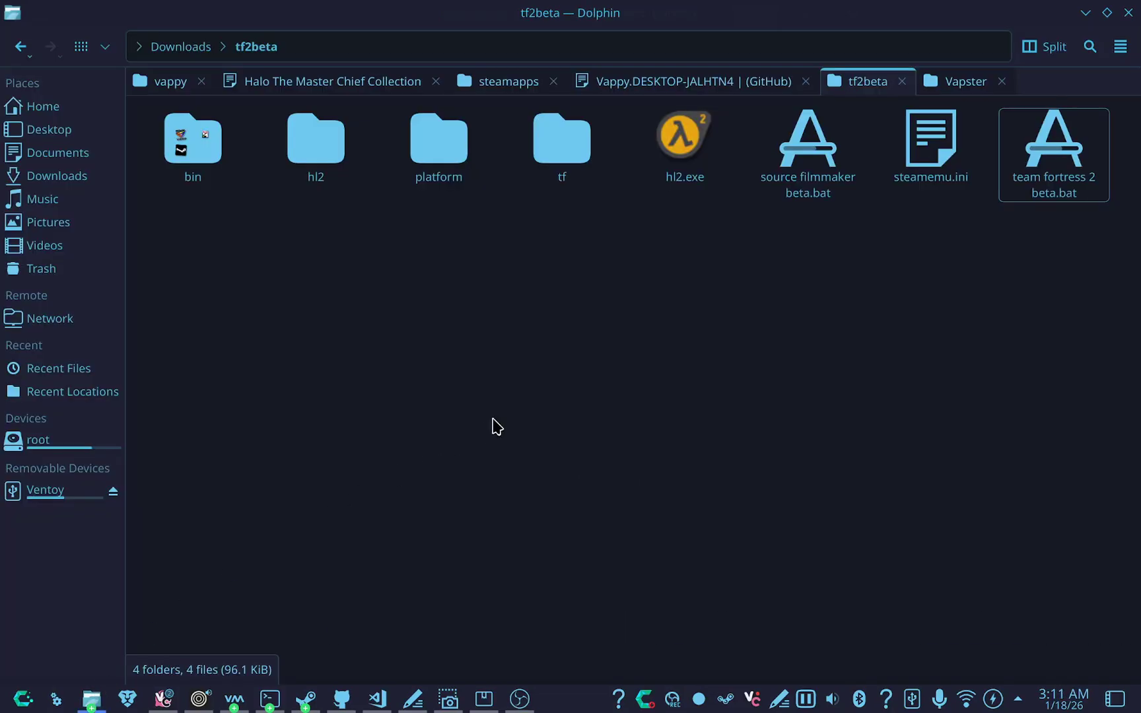
{"action": "right_click", "coordinate": [1042, 182]}
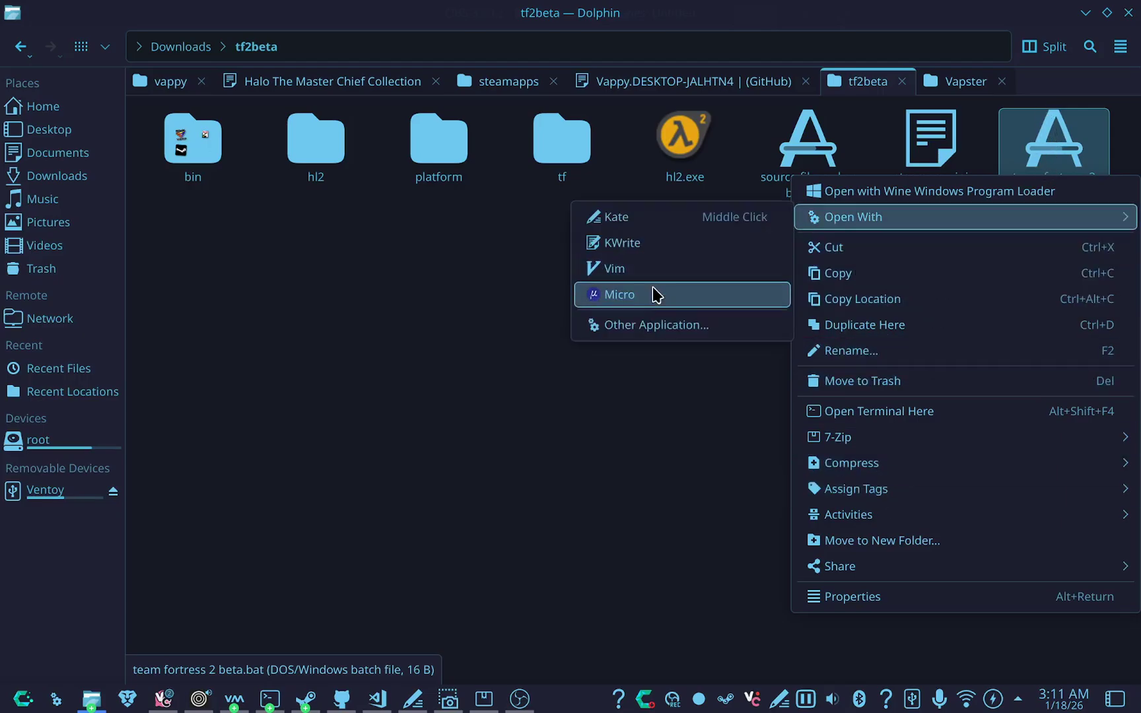
Open team fortress 2 beta.bat in Micro and inspect its 'hl2.exe -game tf' line.
{"action": "left_click", "coordinate": [654, 295]}
{"action": "left_click", "coordinate": [140, 108]}
{"action": "left_click", "coordinate": [50, 79]}
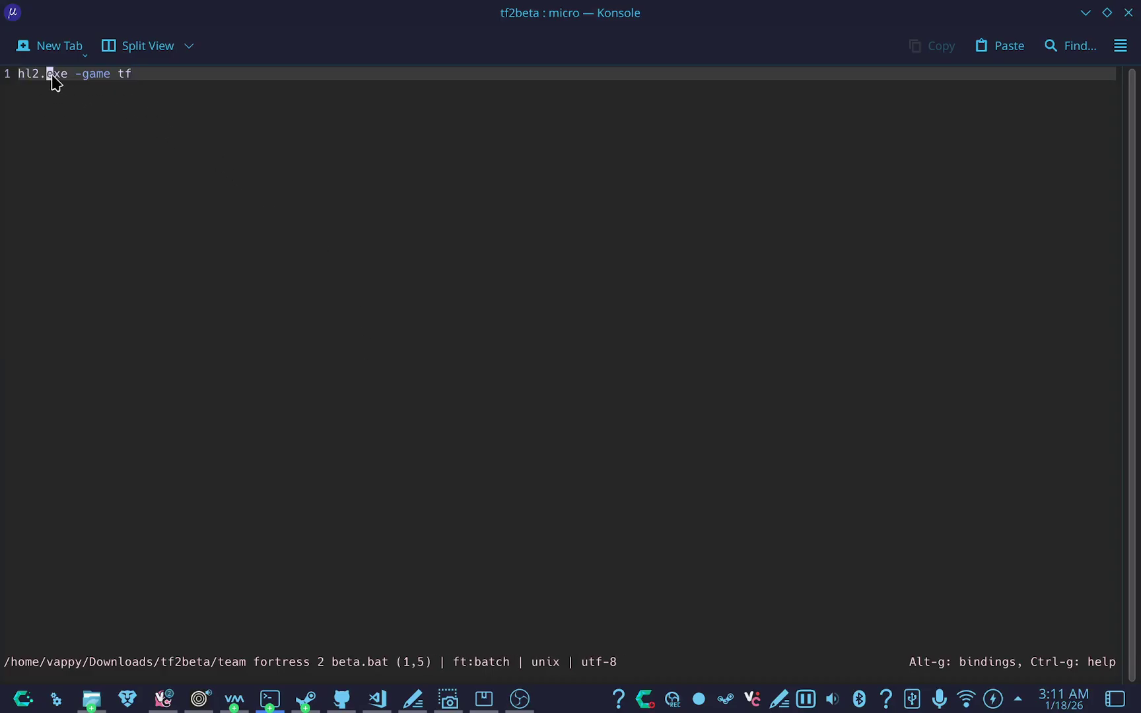
{"action": "double_click", "coordinate": [62, 78]}
{"action": "left_click", "coordinate": [79, 74]}
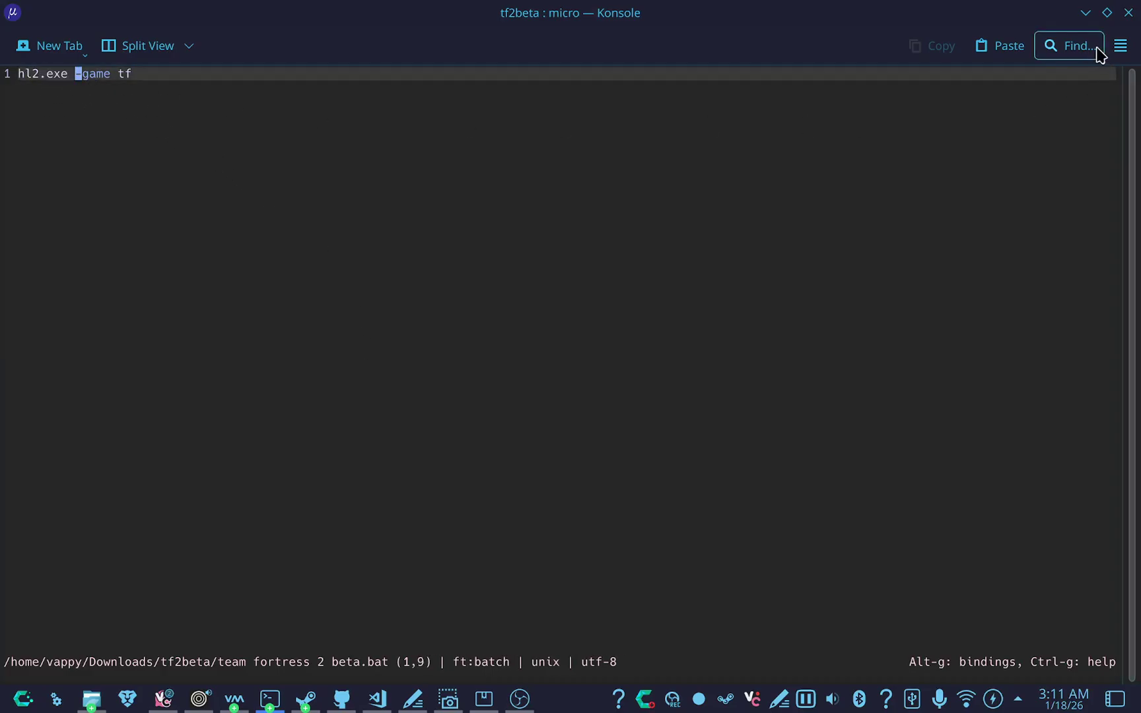
Minimize the editor, go to the Steam library and bring up the Add a Game choices.
{"action": "left_click", "coordinate": [1085, 13]}
{"action": "left_click", "coordinate": [839, 299]}
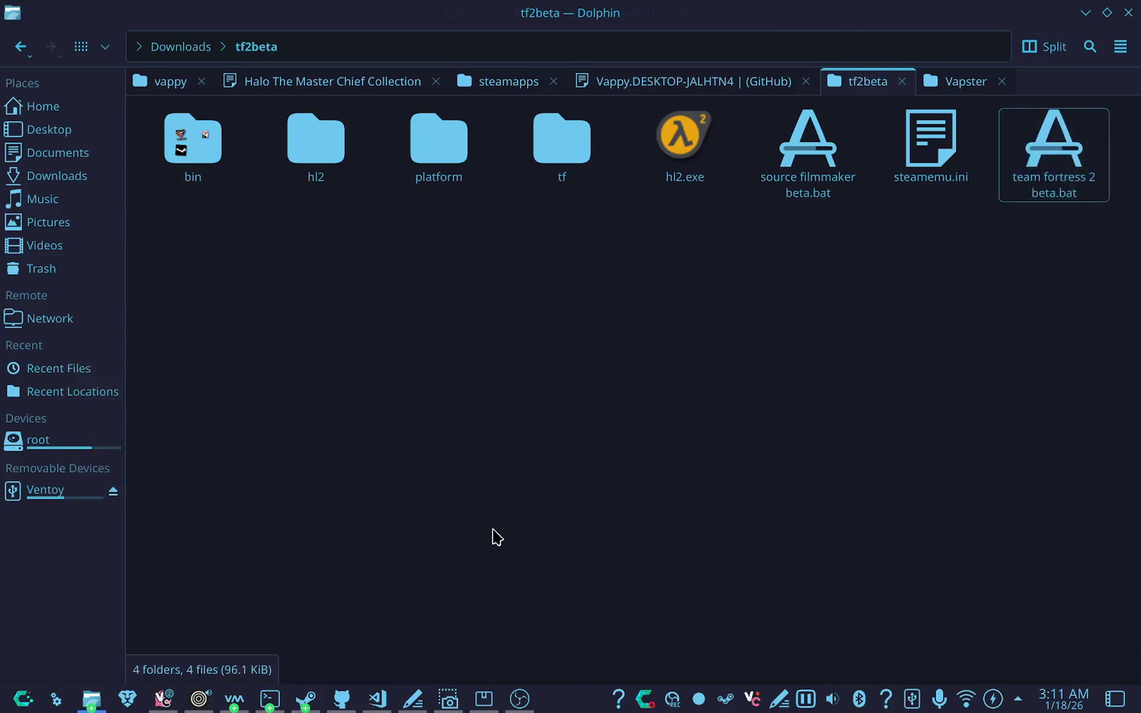
{"action": "left_click", "coordinate": [306, 698]}
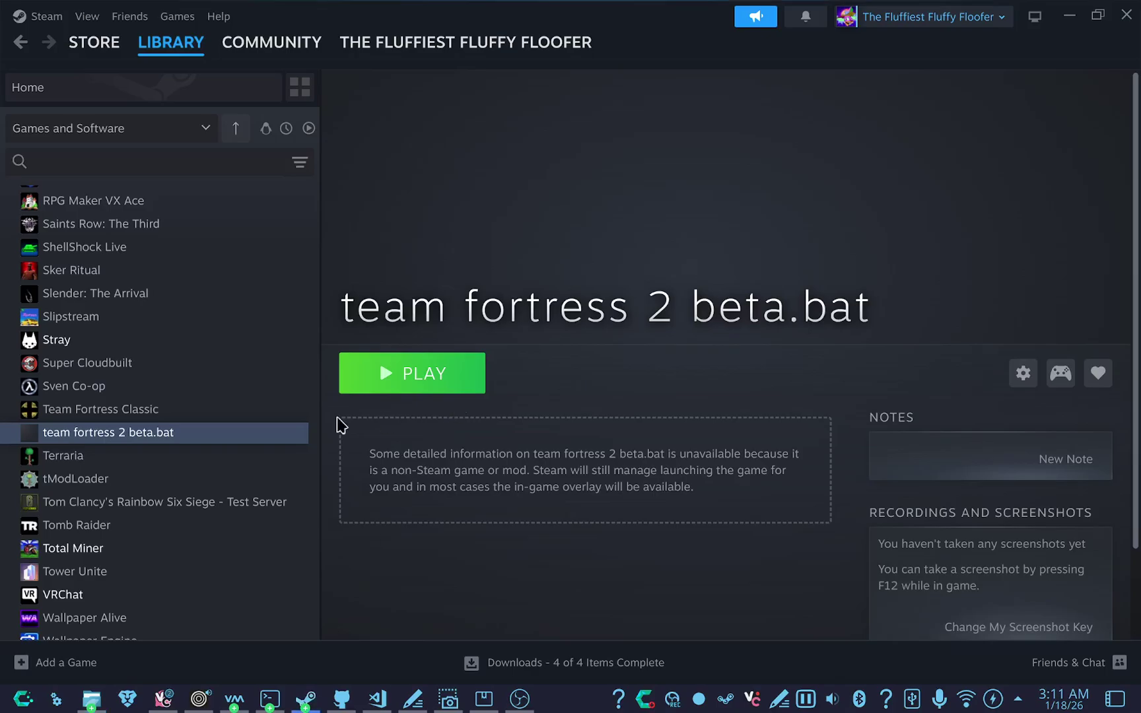
{"action": "left_click", "coordinate": [53, 662]}
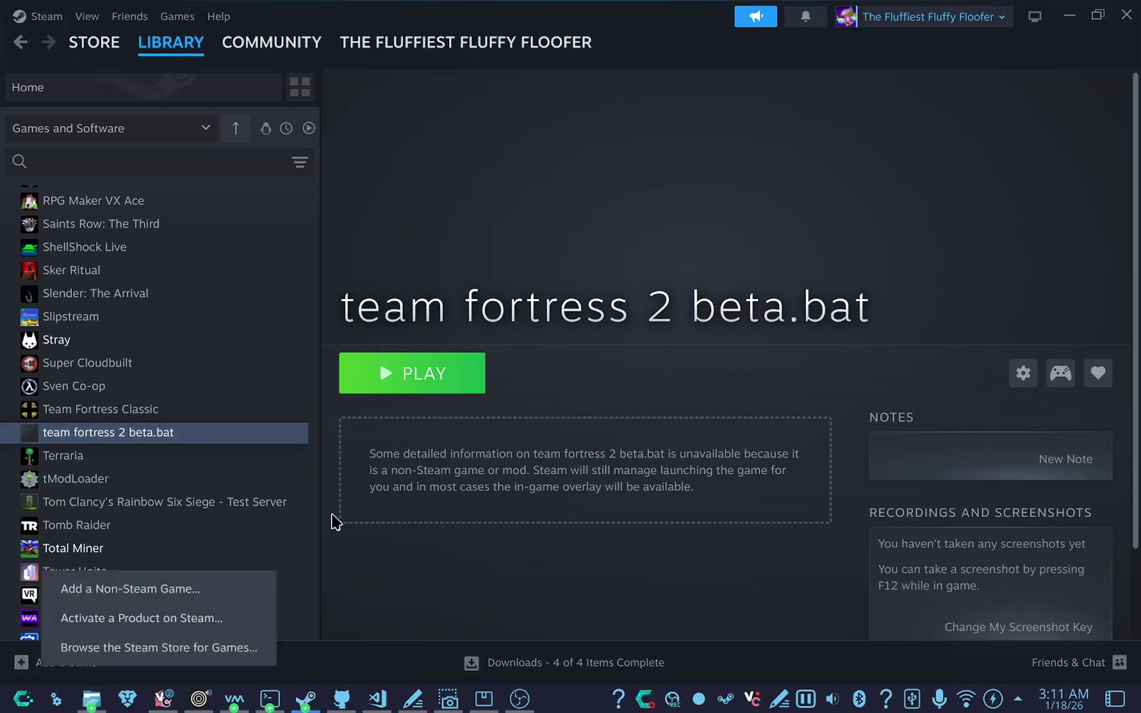
Add team fortress 2 beta.bat as a non-Steam game, browsing with the All Files filter.
{"action": "left_click", "coordinate": [526, 585]}
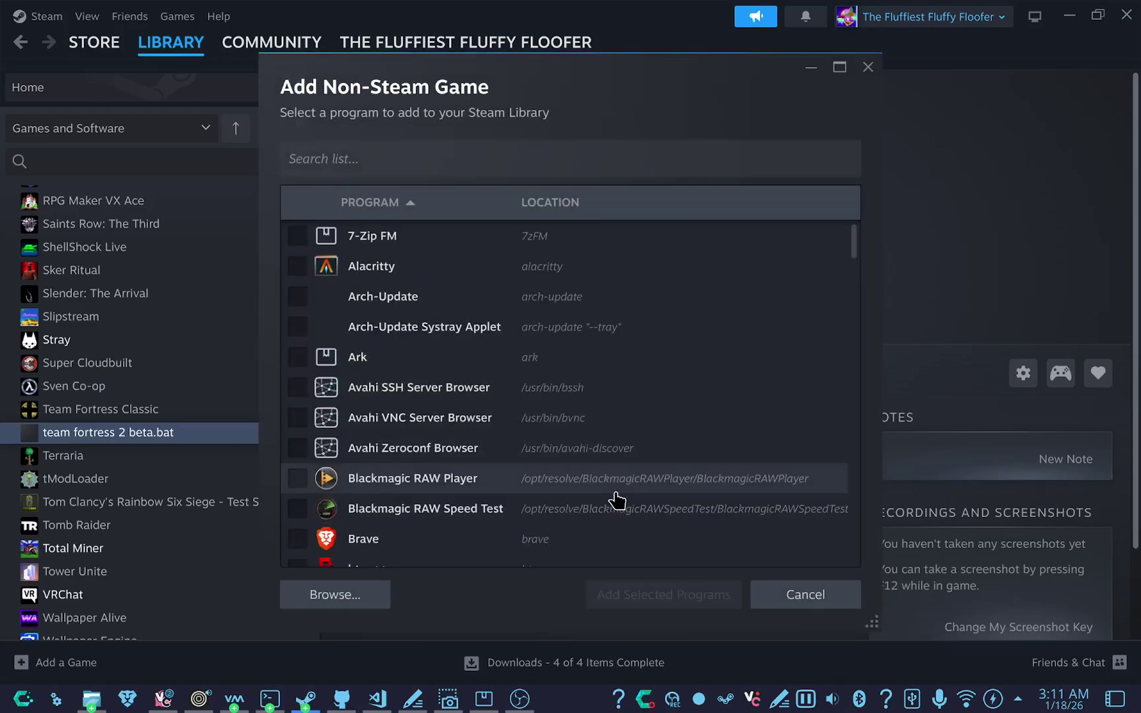
{"action": "left_click", "coordinate": [381, 604]}
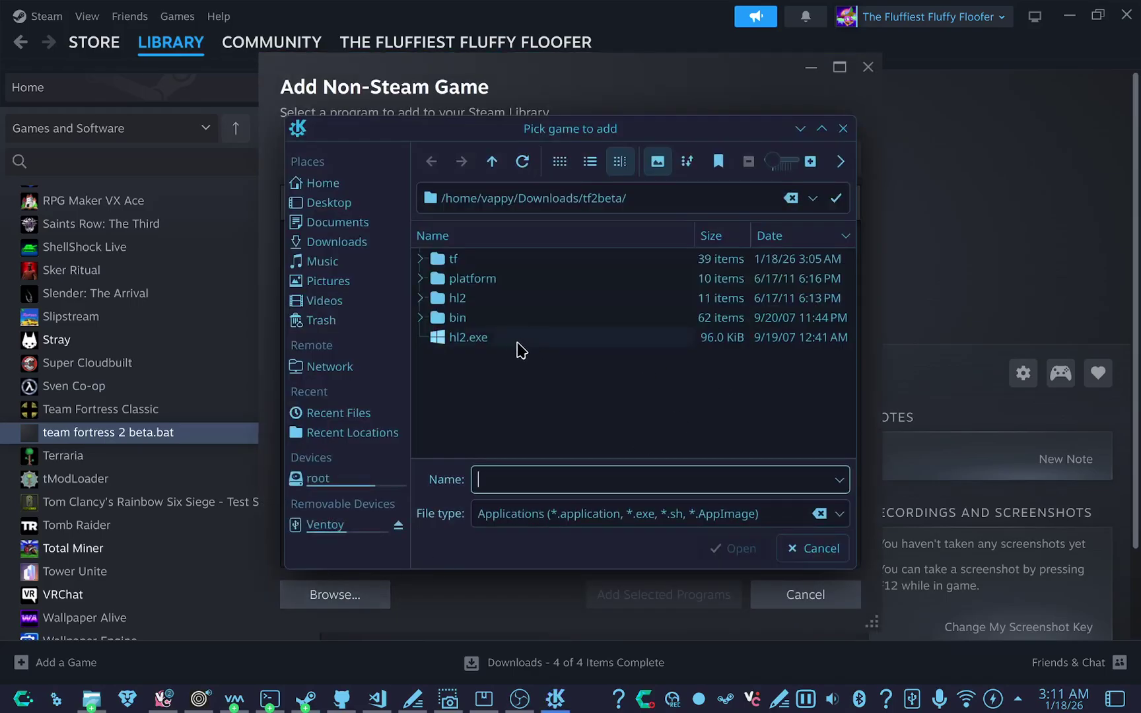
{"action": "left_click", "coordinate": [838, 516]}
{"action": "left_click", "coordinate": [726, 565]}
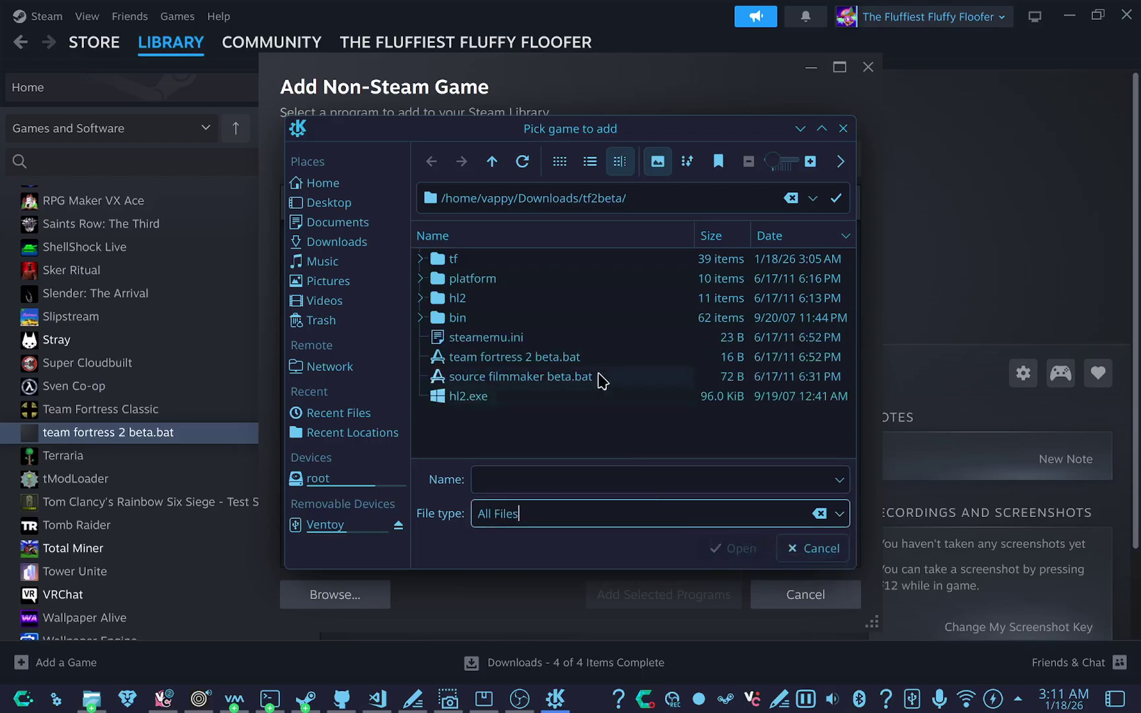
{"action": "left_click", "coordinate": [535, 357]}
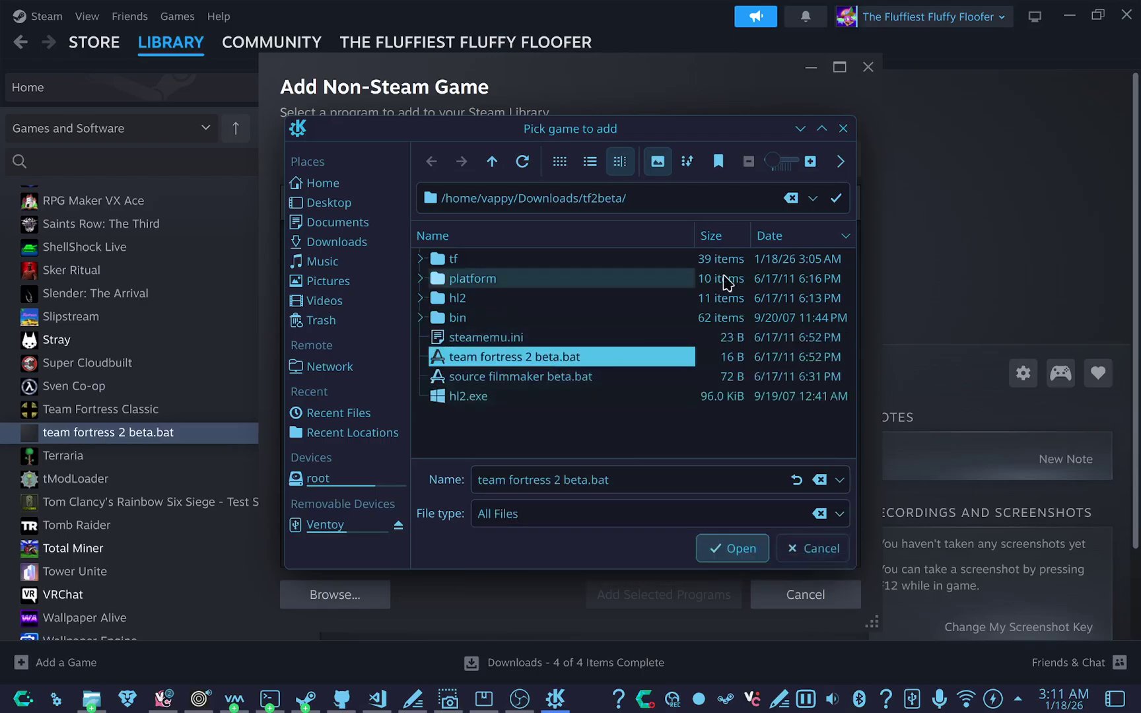
{"action": "left_click", "coordinate": [843, 129]}
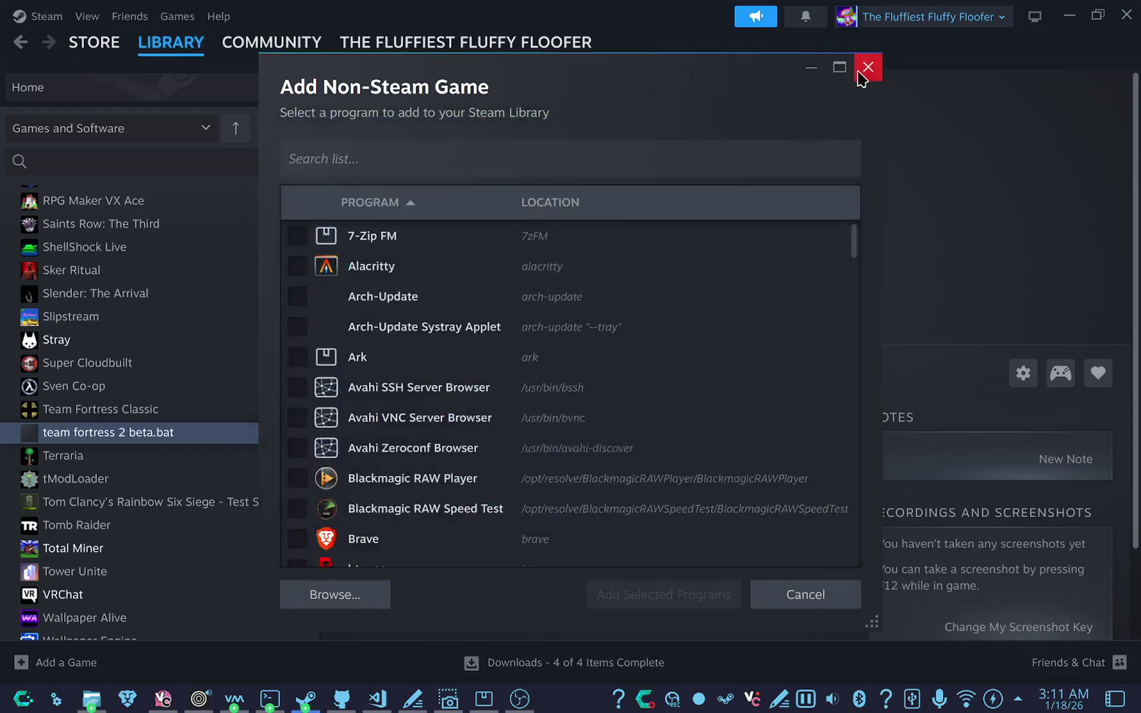
Force the proton-cachyos-10.0-20260101 tool in the game's Compatibility properties.
{"action": "left_click", "coordinate": [865, 67]}
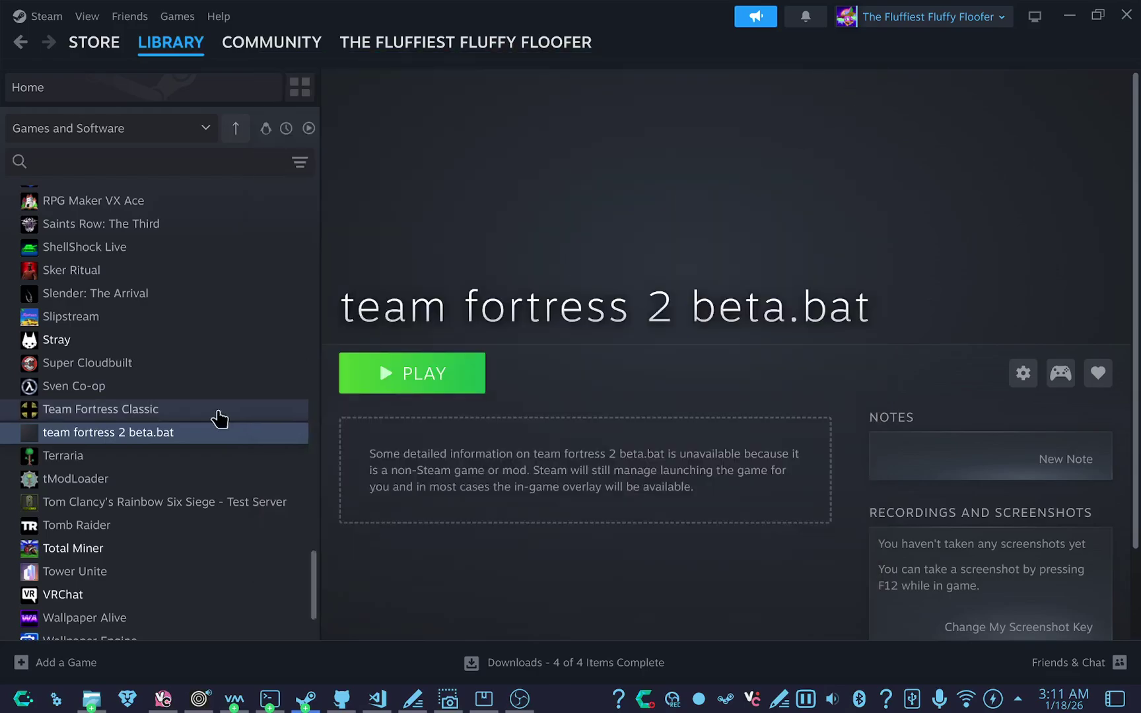
{"action": "right_click", "coordinate": [167, 437]}
{"action": "mouse_move", "coordinate": [207, 547]}
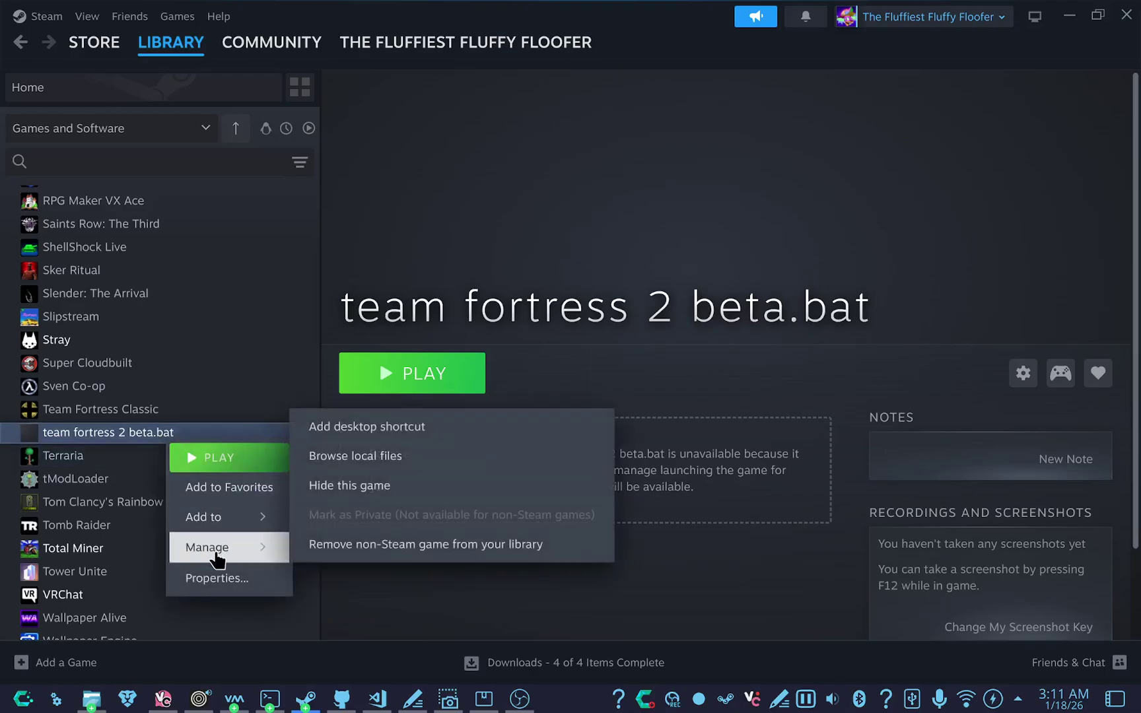
{"action": "left_click", "coordinate": [218, 580]}
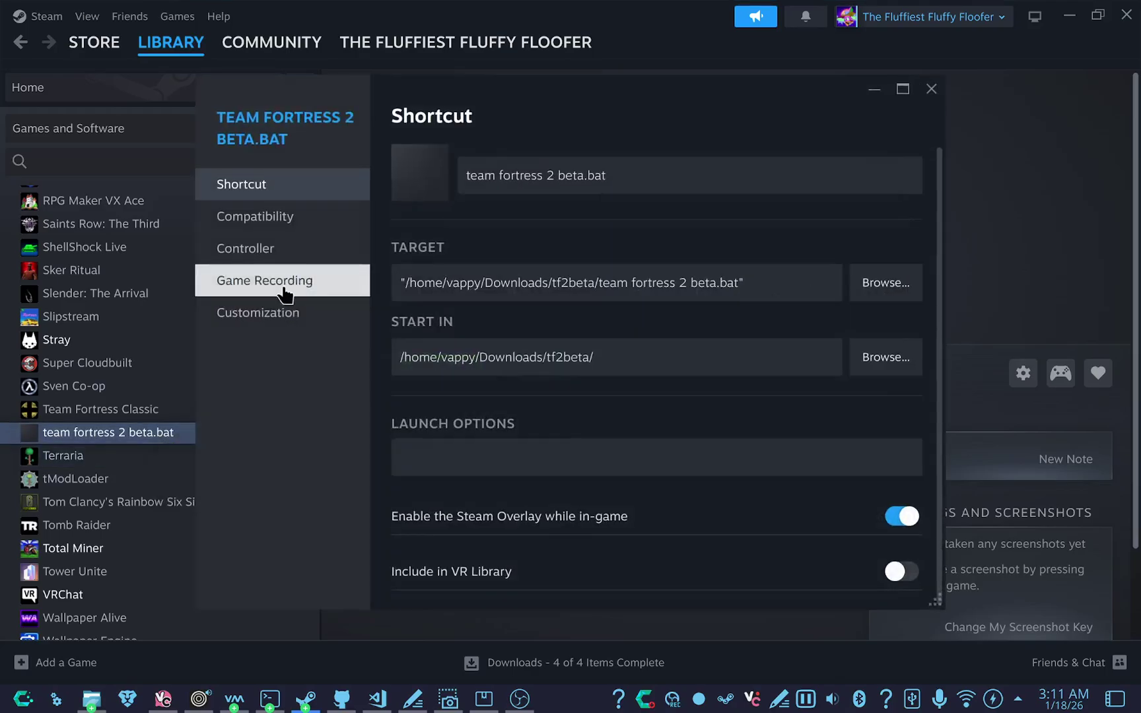
{"action": "left_click", "coordinate": [325, 229]}
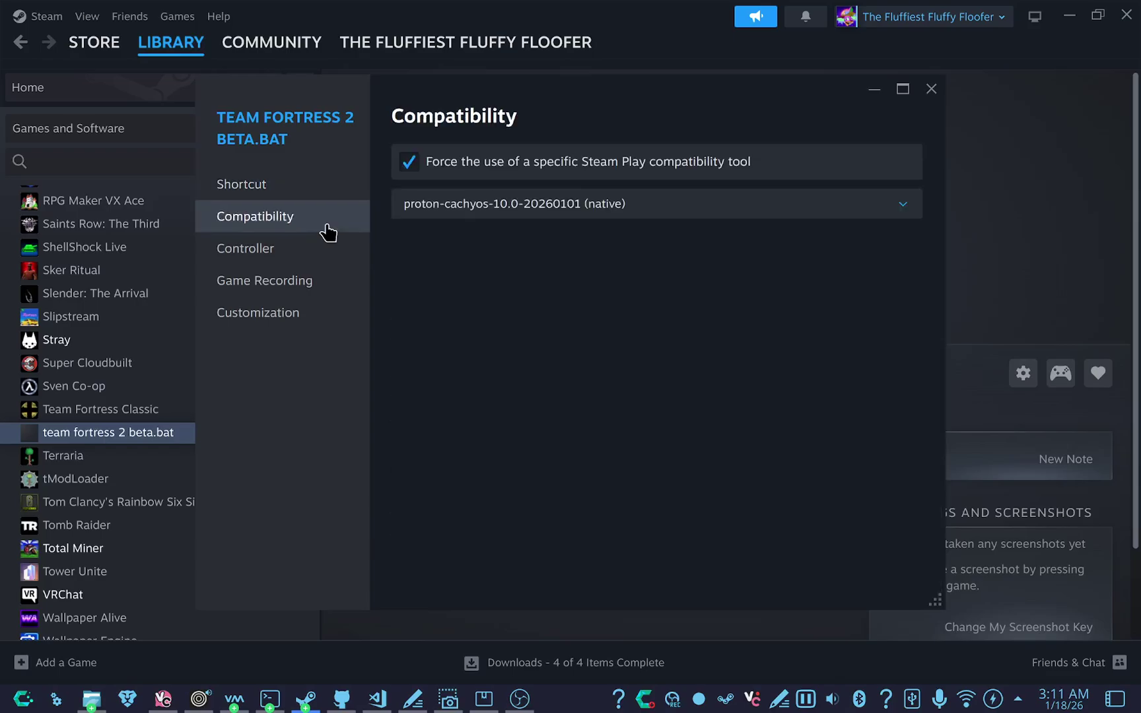
{"action": "left_click", "coordinate": [698, 206]}
{"action": "left_click", "coordinate": [704, 212]}
{"action": "left_click", "coordinate": [931, 89]}
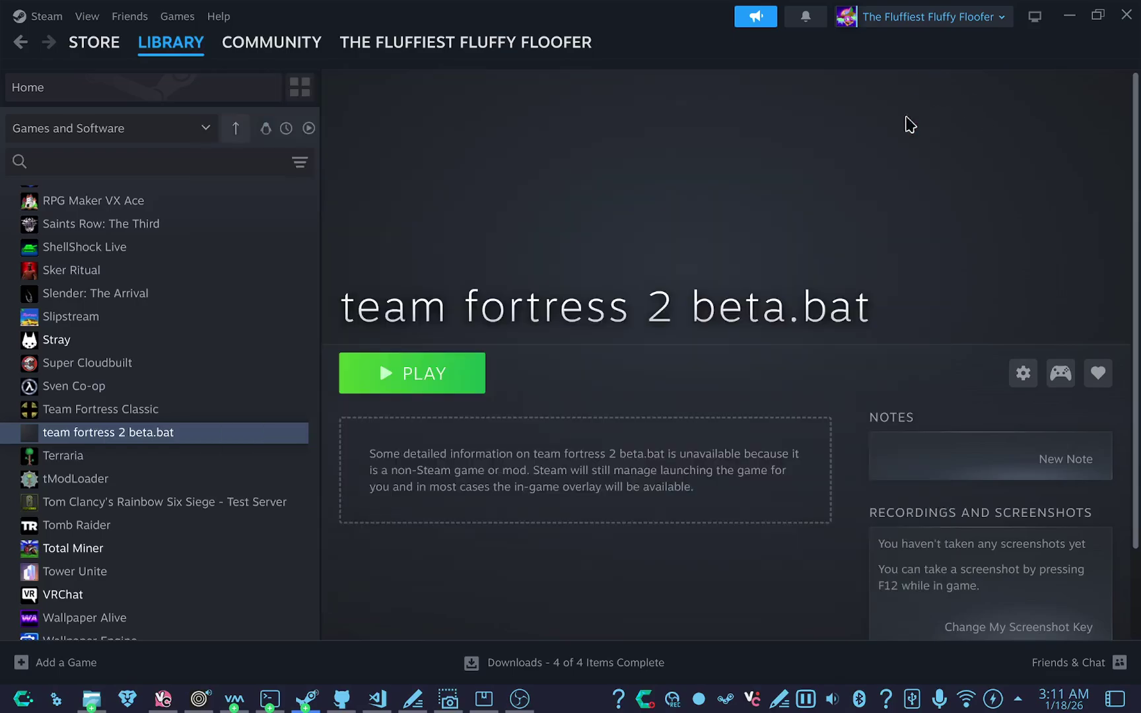
Press PLAY on the team fortress 2 beta.bat page and wait for the TF2 main menu.
{"action": "left_click", "coordinate": [450, 386]}
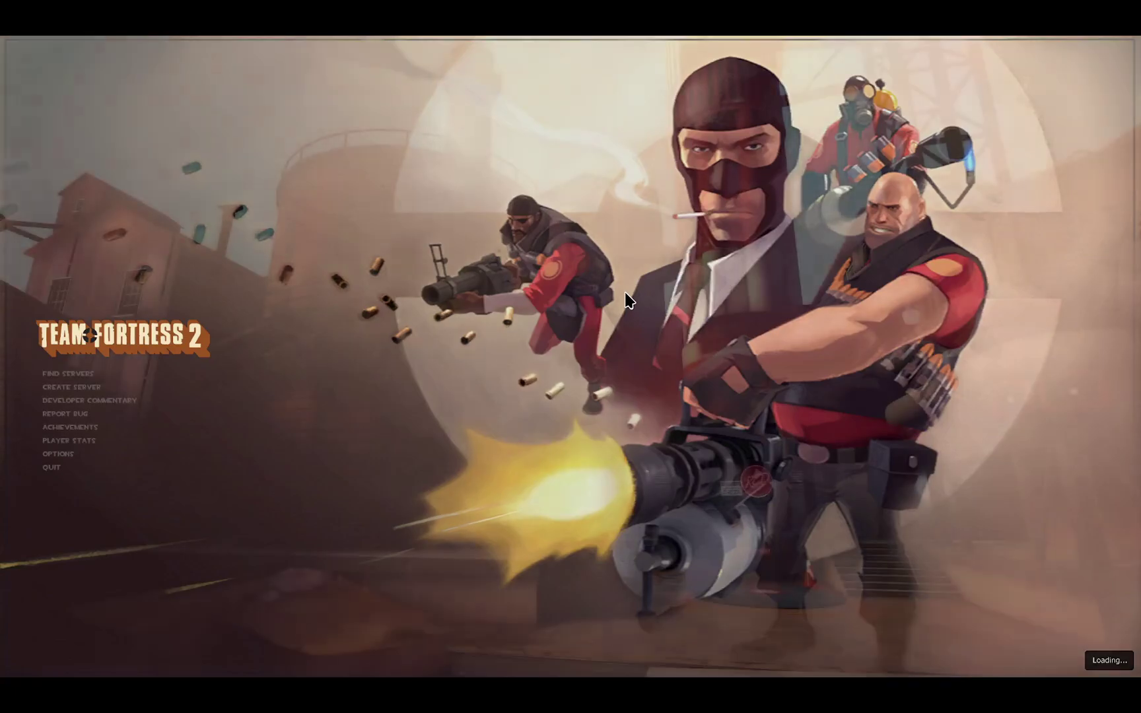
{"action": "type", "text": "map ctf_2fort"}
Load ctf_2fort with the map console command and join the BLU team.
{"action": "key", "text": "Return"}
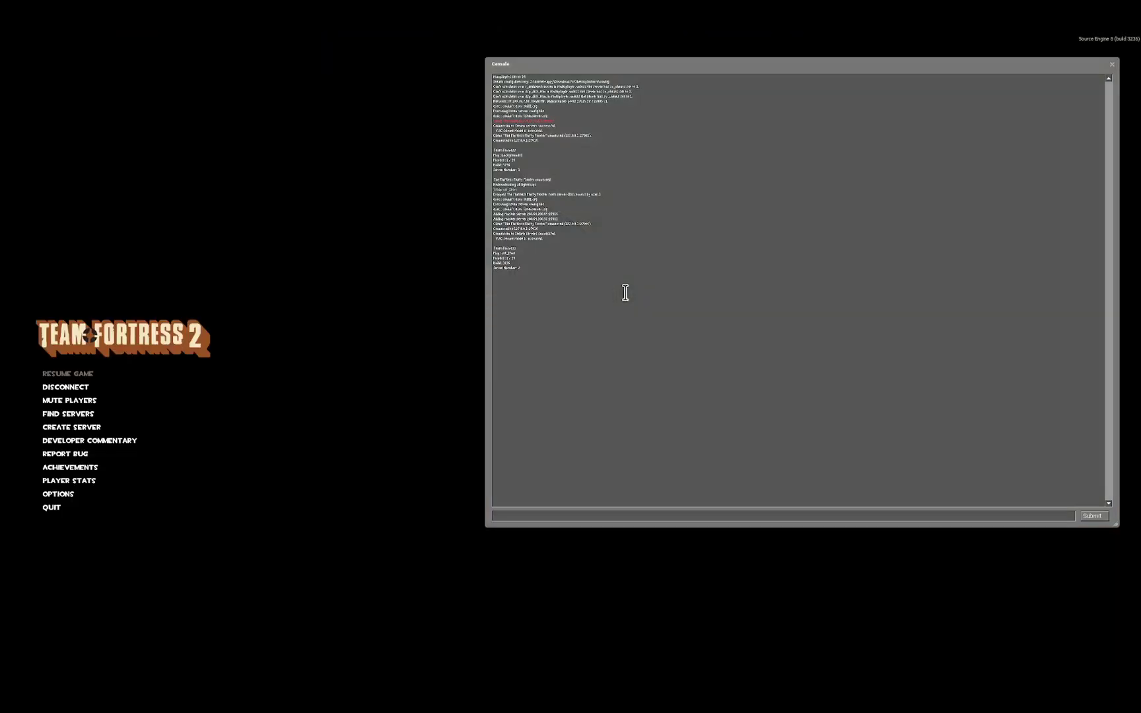
{"action": "type", "text": "fps"}
{"action": "key", "text": "Return"}
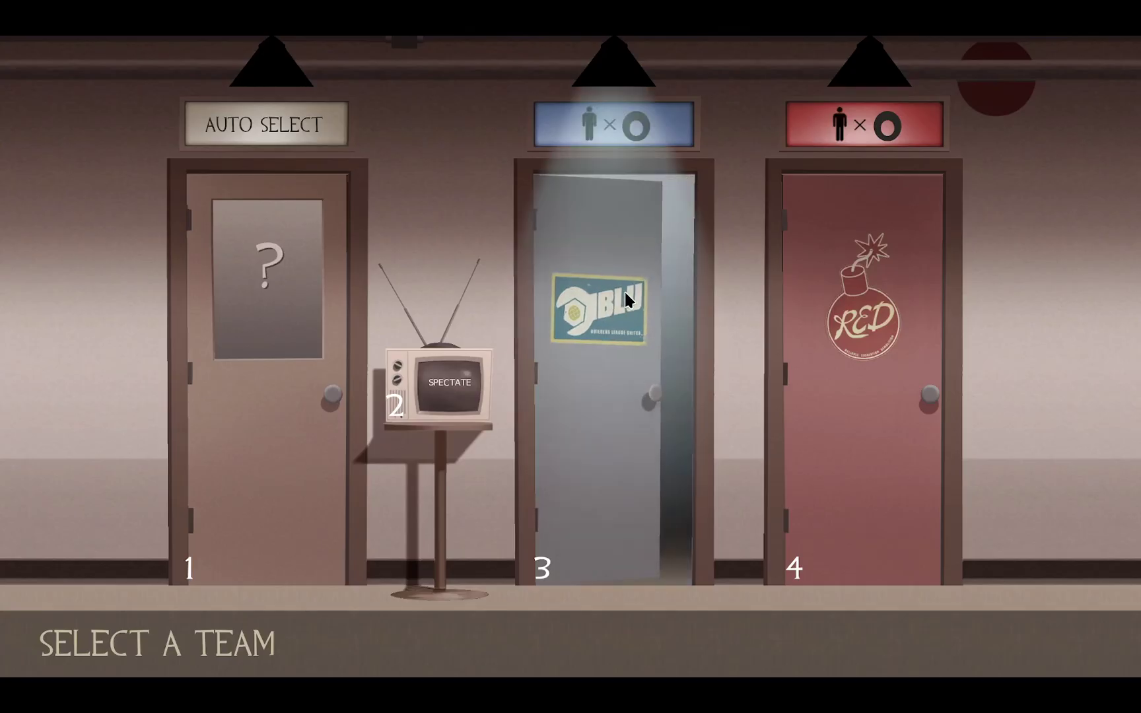
{"action": "left_click", "coordinate": [624, 292]}
Pick Engineer, then enable the FPS counter with cl_showfps 1 in the console.
{"action": "left_click", "coordinate": [611, 121]}
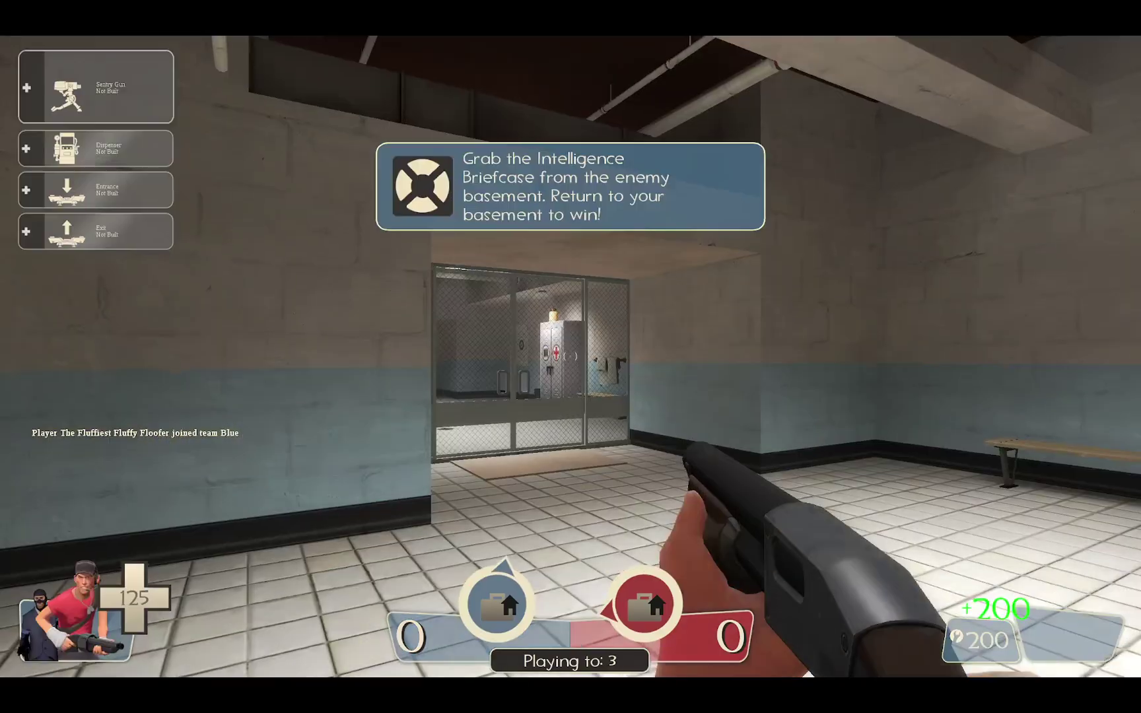
{"action": "key", "text": "grave"}
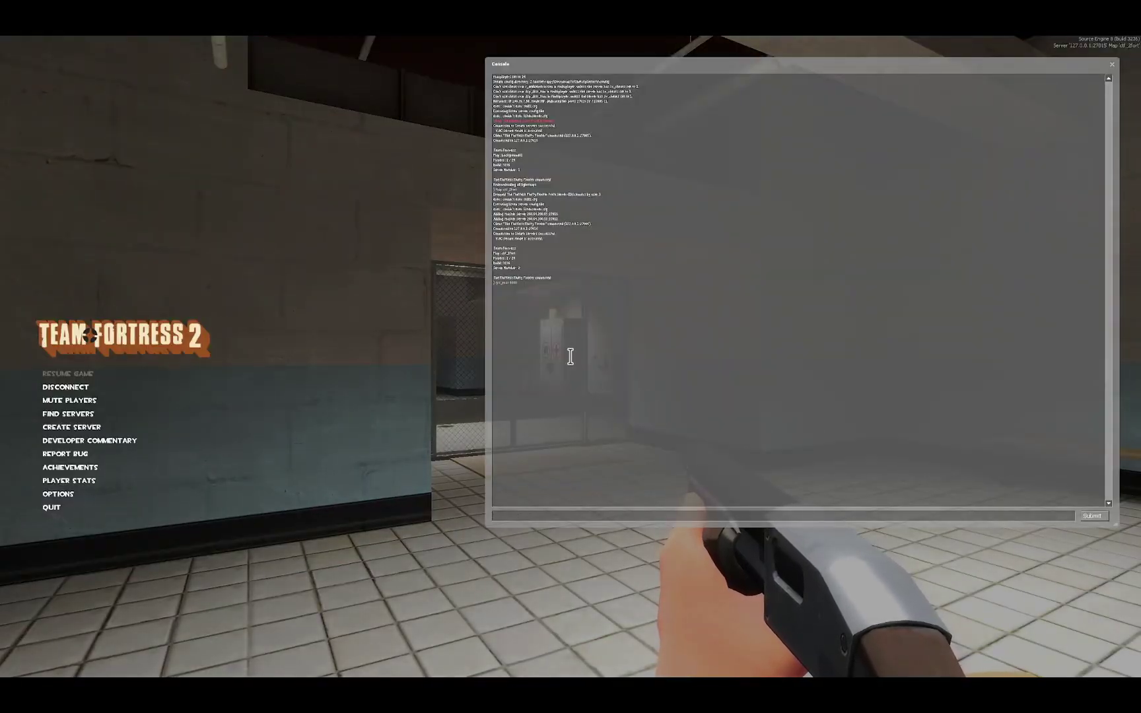
{"action": "type", "text": "cl_show"}
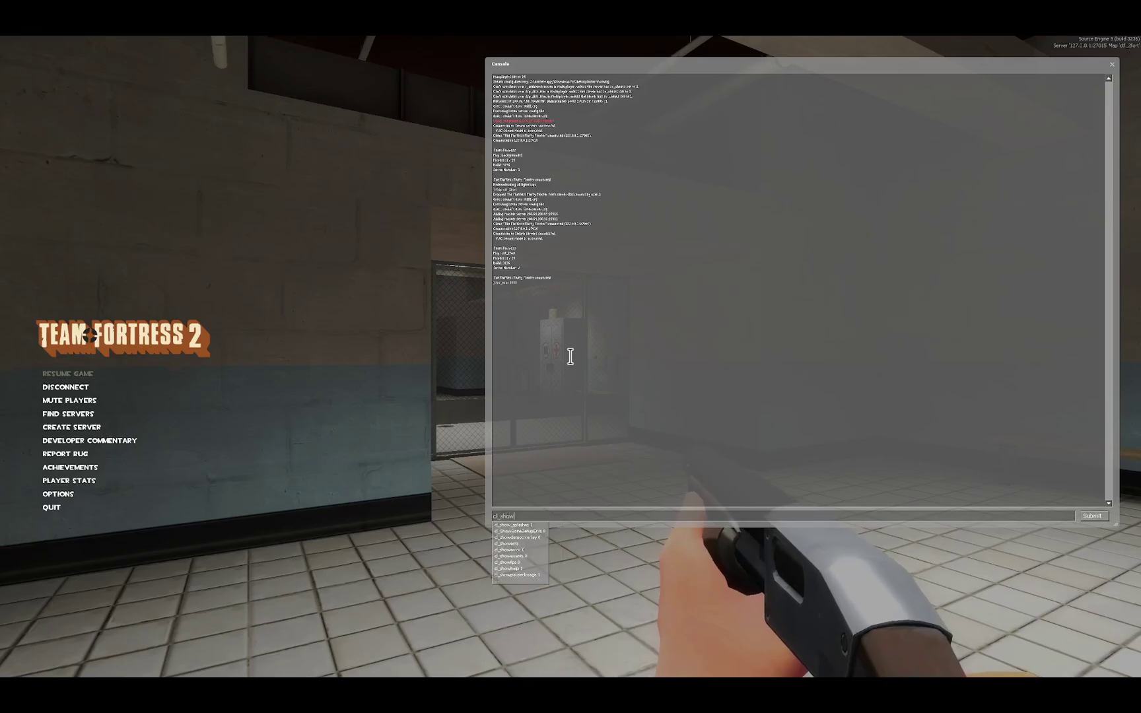
{"action": "type", "text": "fps 1"}
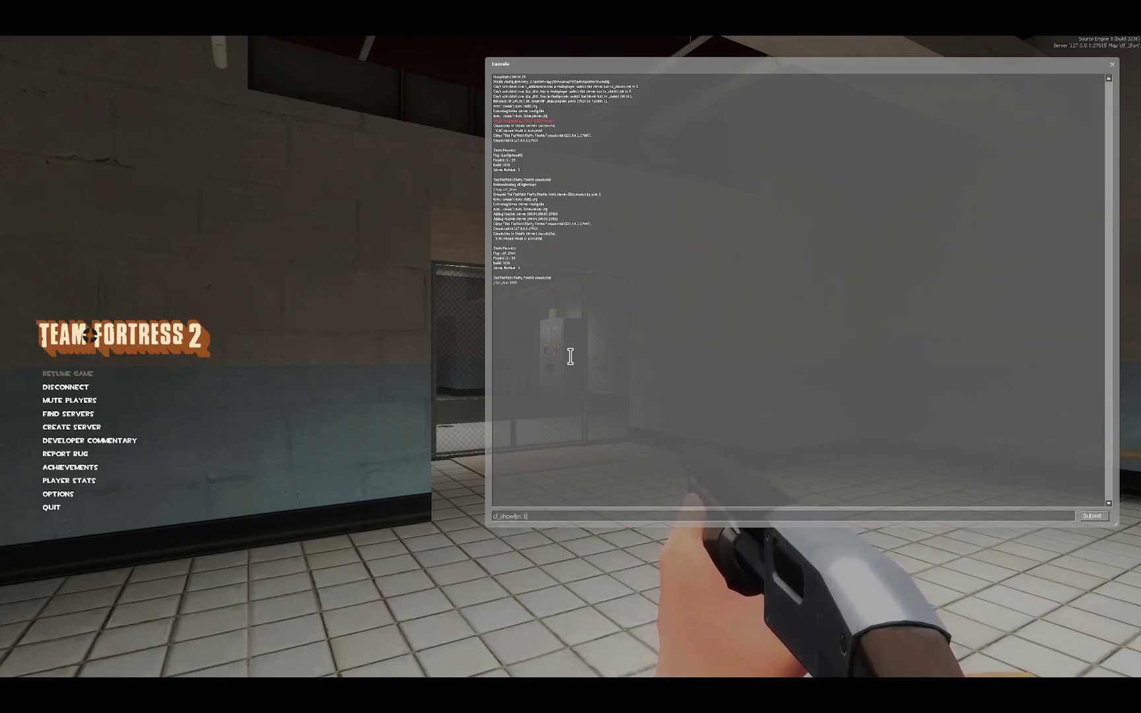
{"action": "key", "text": "Return"}
{"action": "key", "text": "Escape"}
{"action": "scroll", "coordinate": [571, 357], "scroll_direction": "down", "scroll_amount": 1}
{"action": "scroll", "coordinate": [570, 357], "scroll_direction": "down", "scroll_amount": 1}
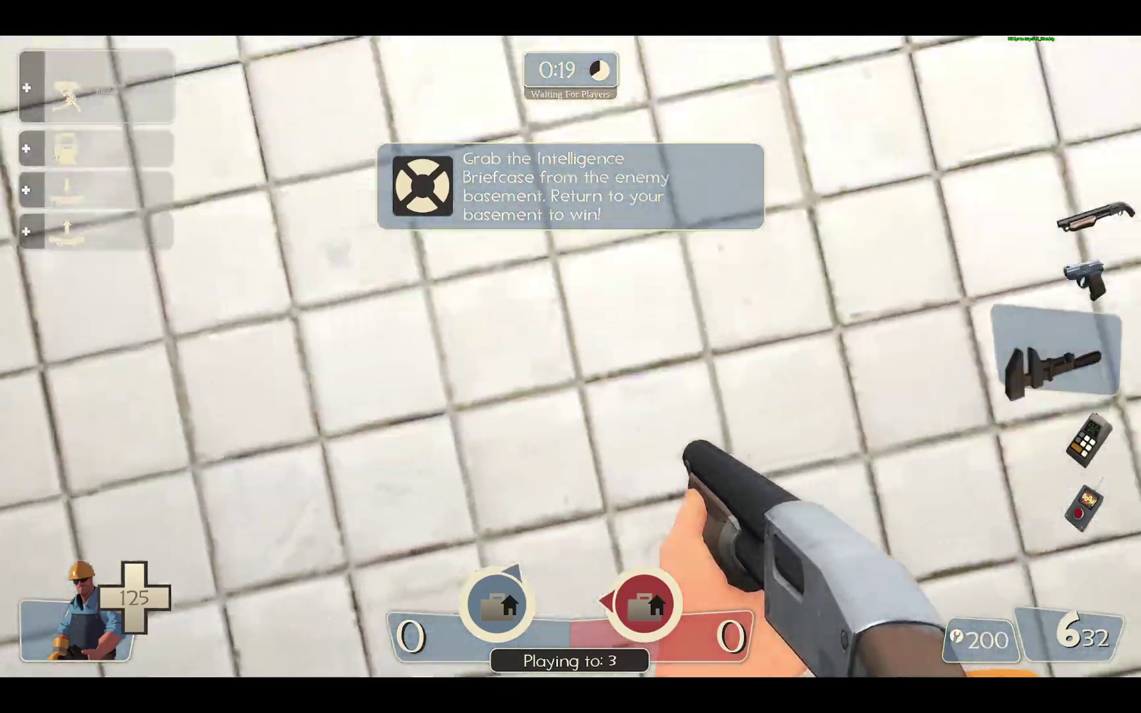
{"action": "scroll", "coordinate": [570, 356], "scroll_direction": "down", "scroll_amount": 1}
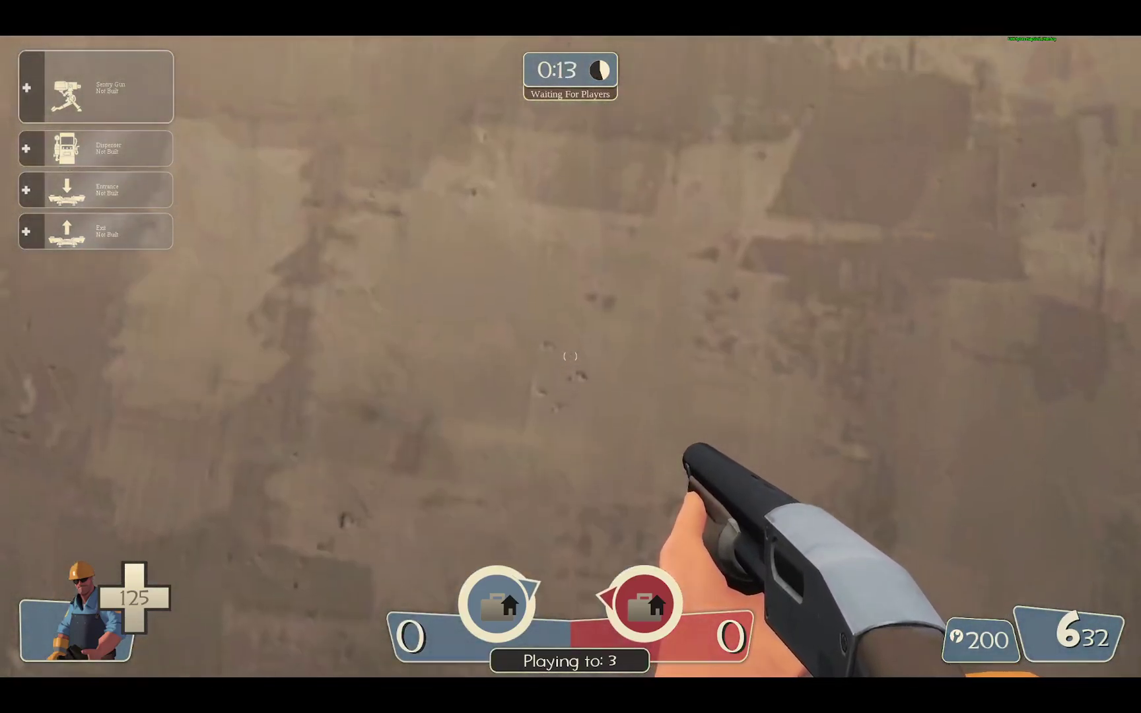
Fire and reload the shotgun, then quit Team Fortress 2 and switch to OBS Studio.
{"action": "left_click", "coordinate": [571, 357]}
{"action": "key", "text": "r"}
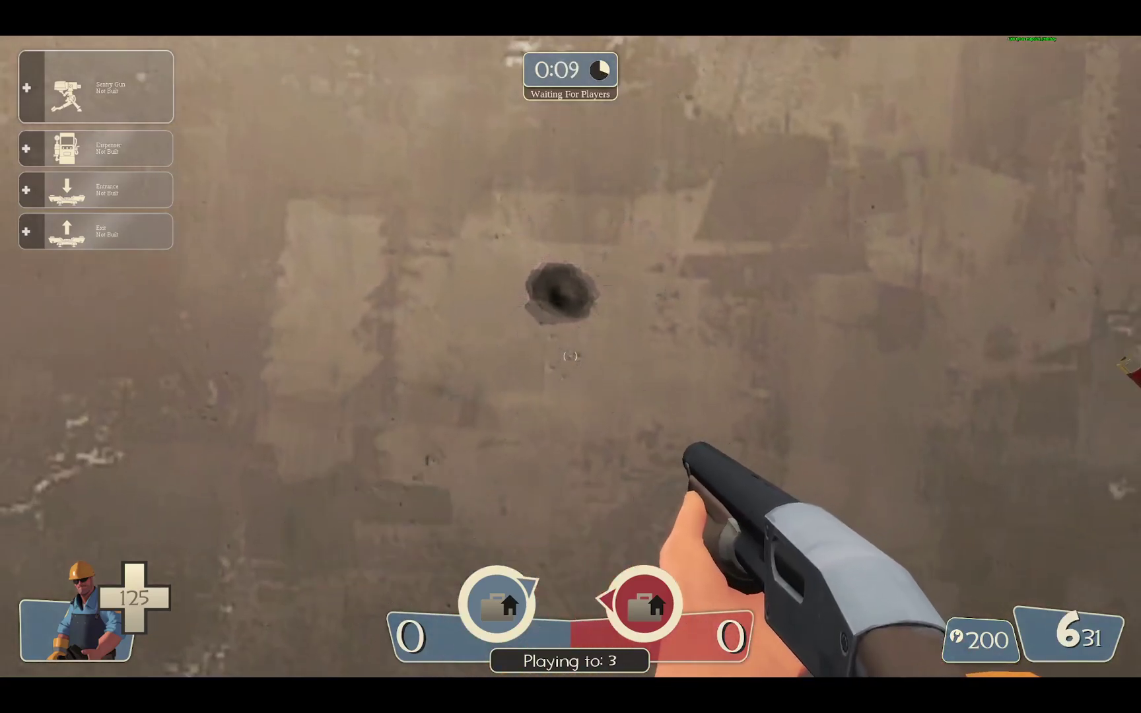
{"action": "key", "text": "grave"}
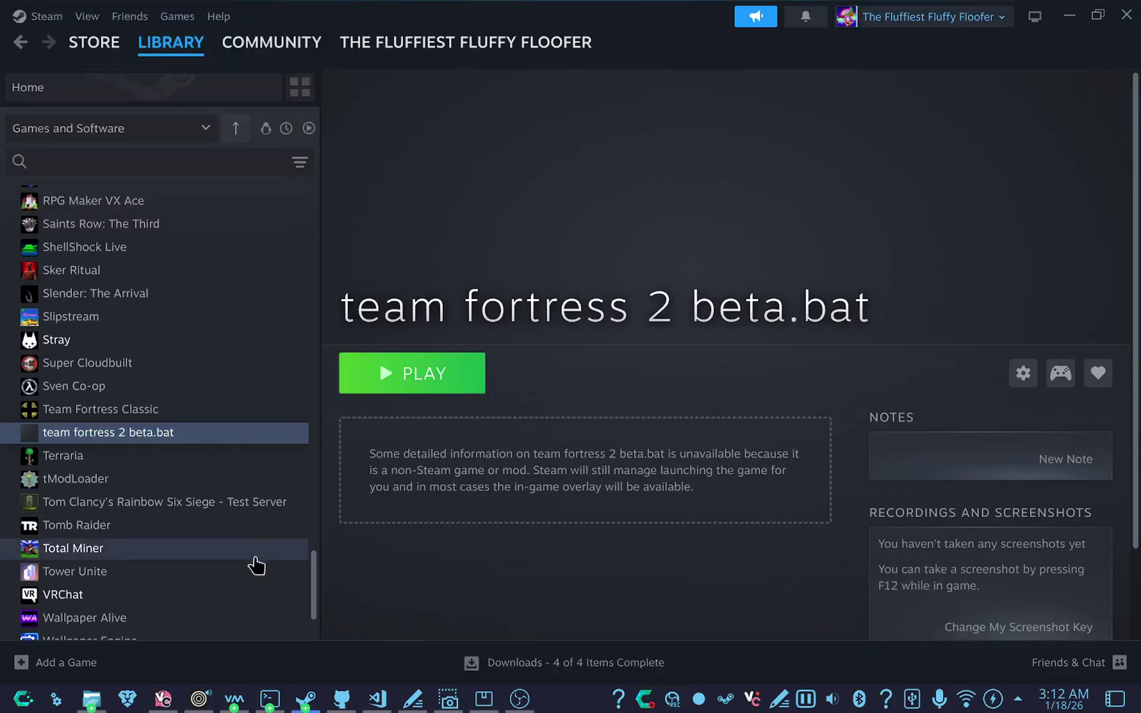
{"action": "left_click", "coordinate": [233, 698]}
{"action": "left_click", "coordinate": [521, 698]}
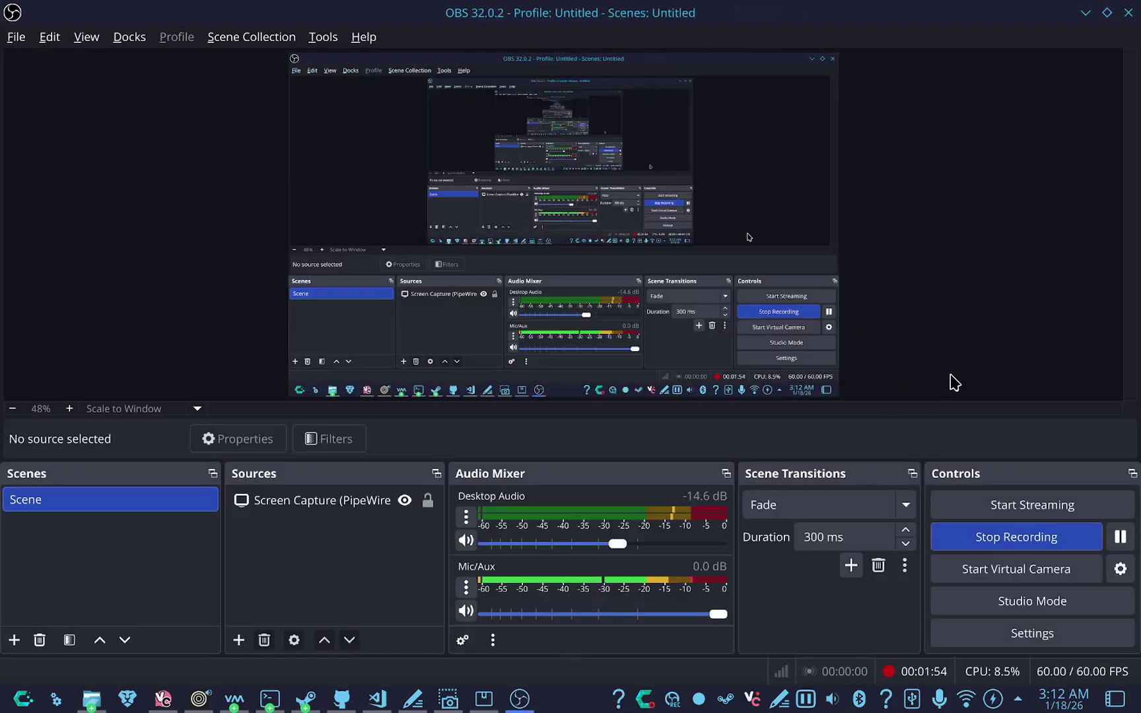